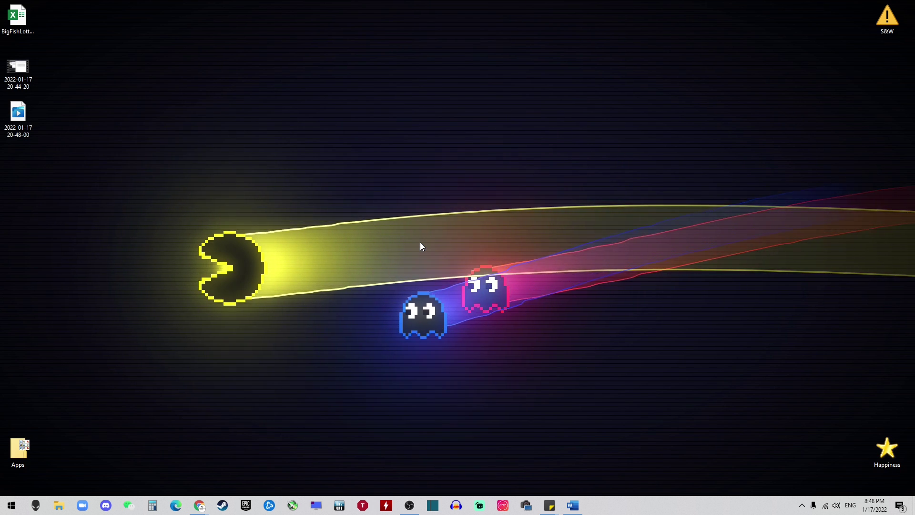
# Step: Launch NVIDIA Control Panel from the desktop's right-click menu
pyautogui.rightClick(421, 246)
pyautogui.moveTo(483, 266)
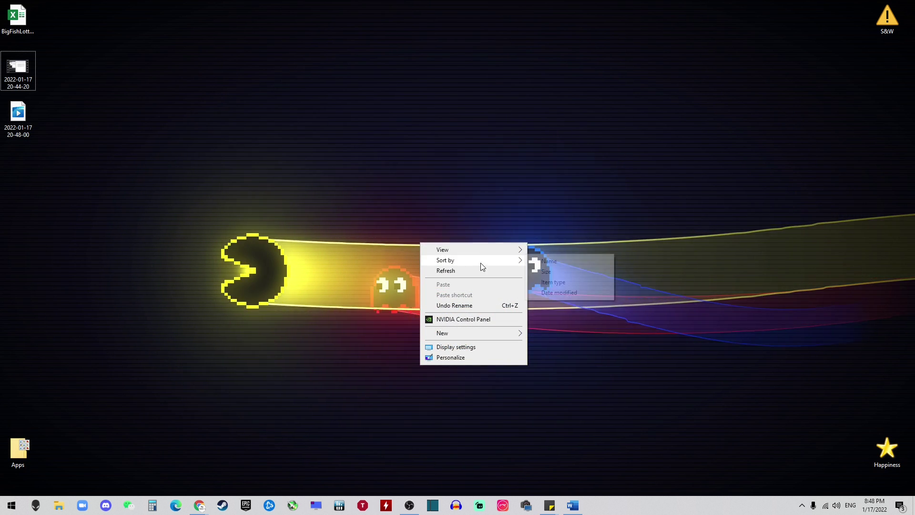
pyautogui.click(501, 320)
# Step: Show Help > System Information to confirm the GeForce RTX 3080 runs driver 471.68
pyautogui.click(302, 69)
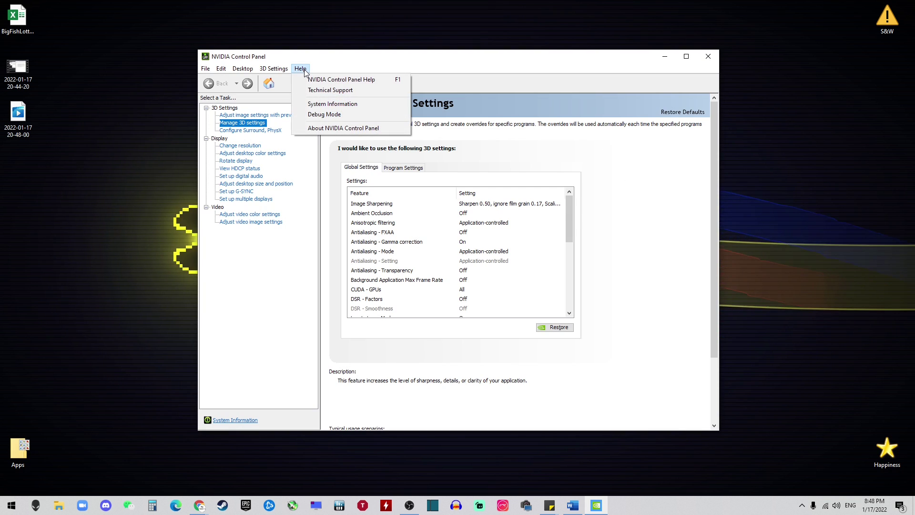
pyautogui.click(350, 104)
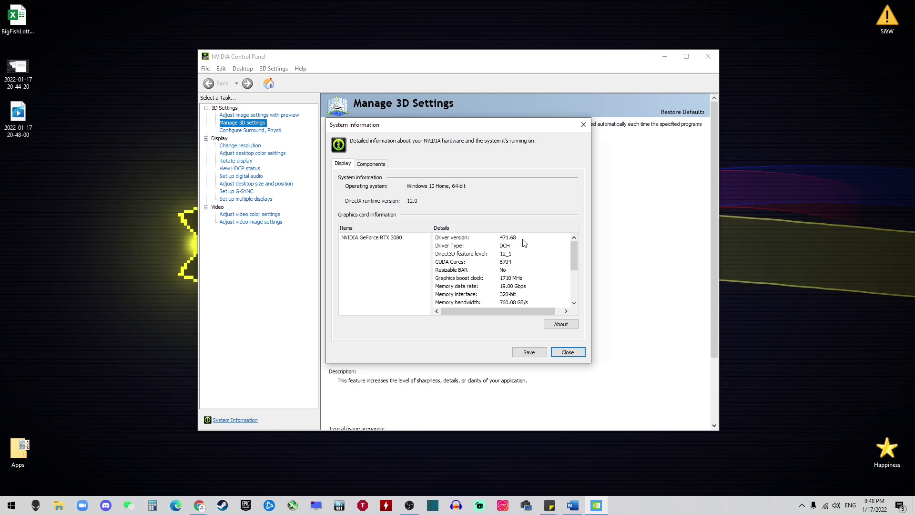
pyautogui.moveTo(527, 129); pyautogui.dragTo(568, 149)
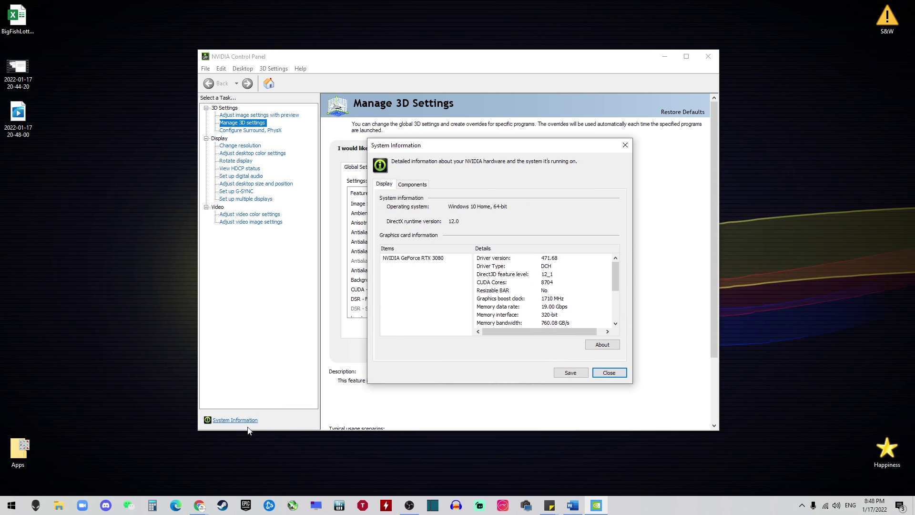
# Step: Search GeForce drivers for GeForce RTX 30 Series, GeForce RTX 3080
pyautogui.moveTo(200, 506)
pyautogui.click(243, 480)
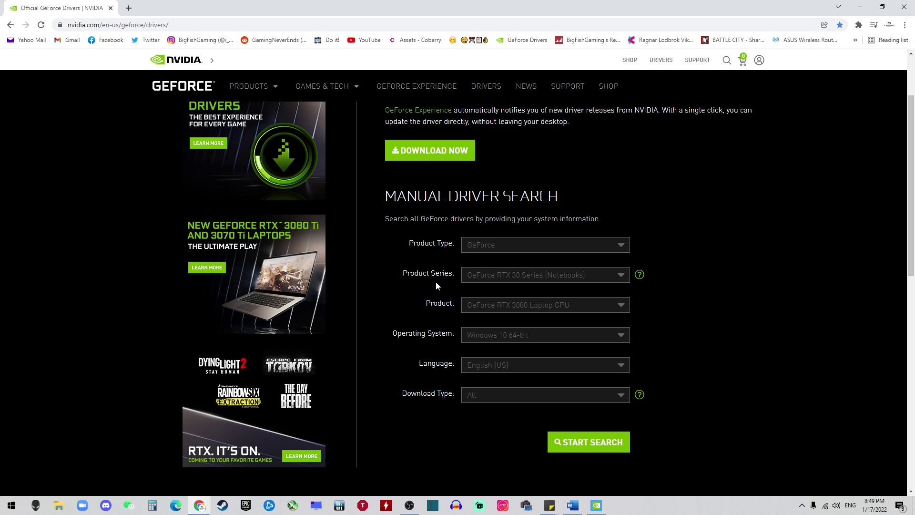
pyautogui.click(592, 281)
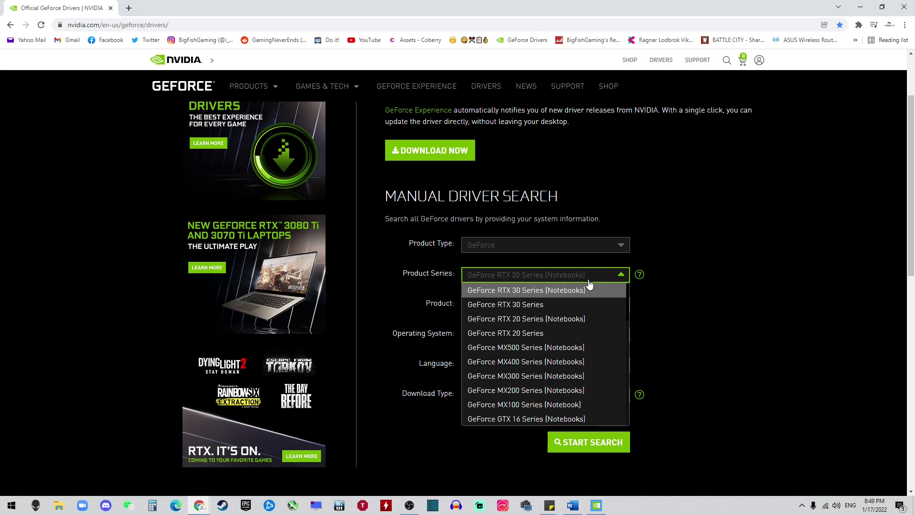
pyautogui.click(579, 304)
pyautogui.click(537, 305)
pyautogui.click(572, 349)
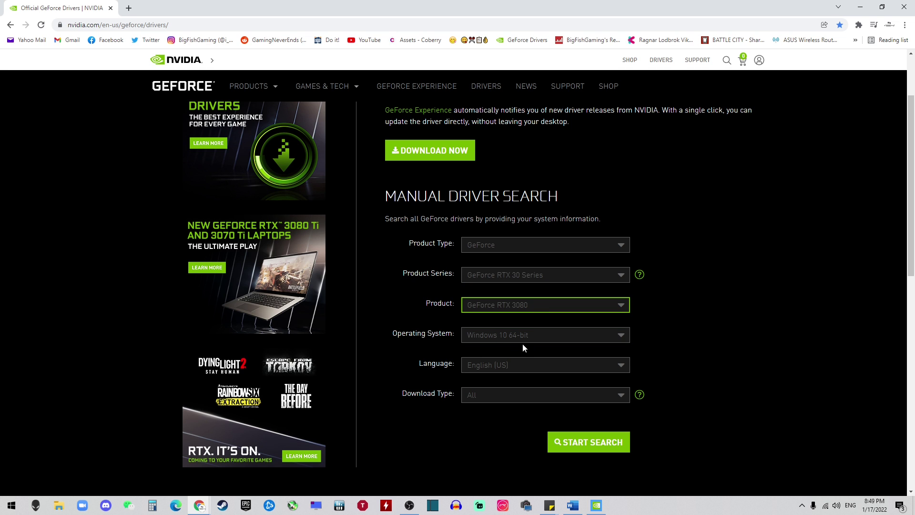
pyautogui.click(578, 442)
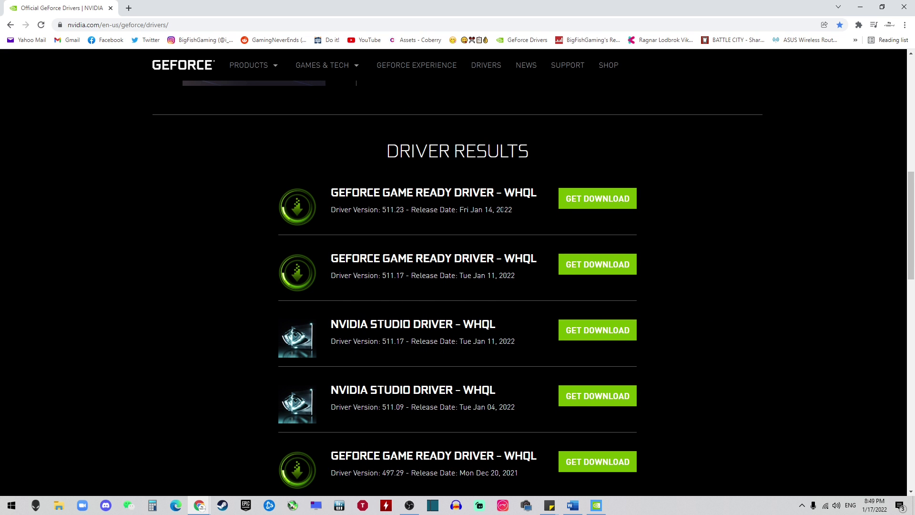
# Step: Download the newest Game Ready Driver, version 511.23
pyautogui.scroll(2, 445, 220)
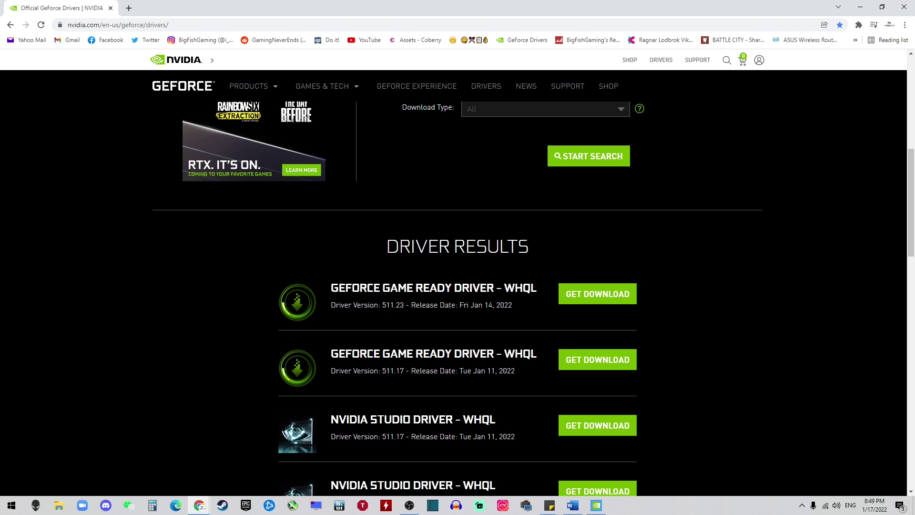
pyautogui.doubleClick(393, 305)
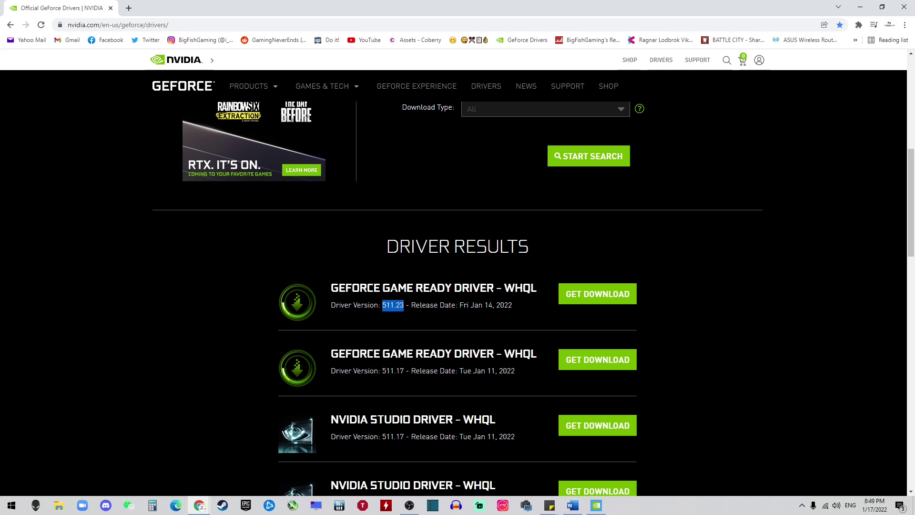
pyautogui.click(584, 300)
pyautogui.click(696, 156)
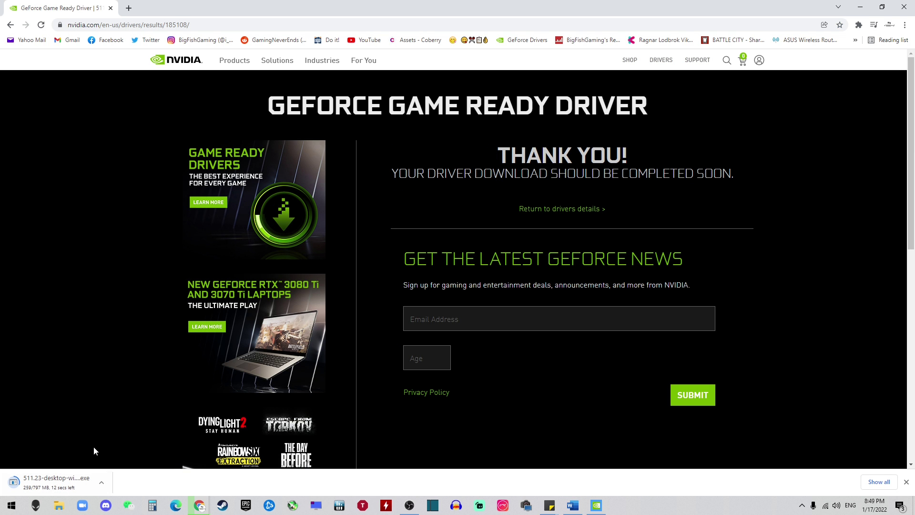
# Step: Run the 511.23 installer: default extraction folder, graphics driver only, Express installation
pyautogui.click(70, 479)
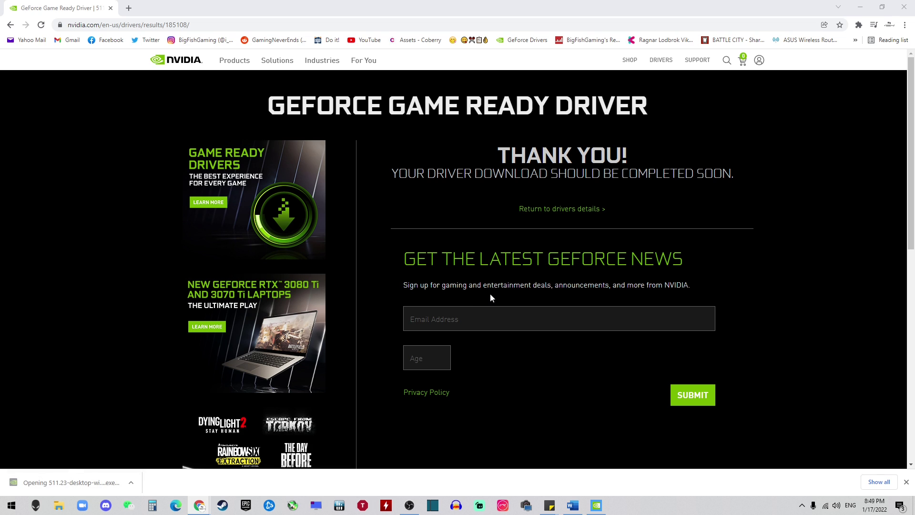
pyautogui.click(434, 273)
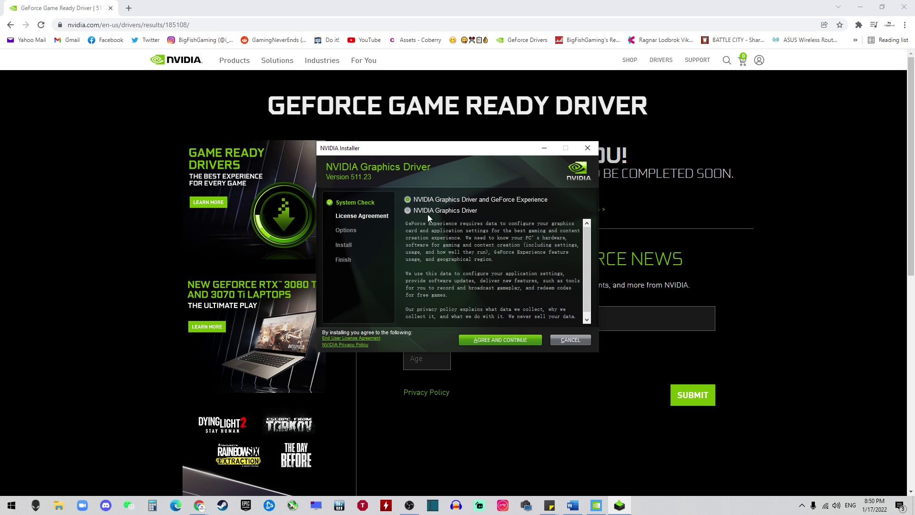
pyautogui.click(408, 211)
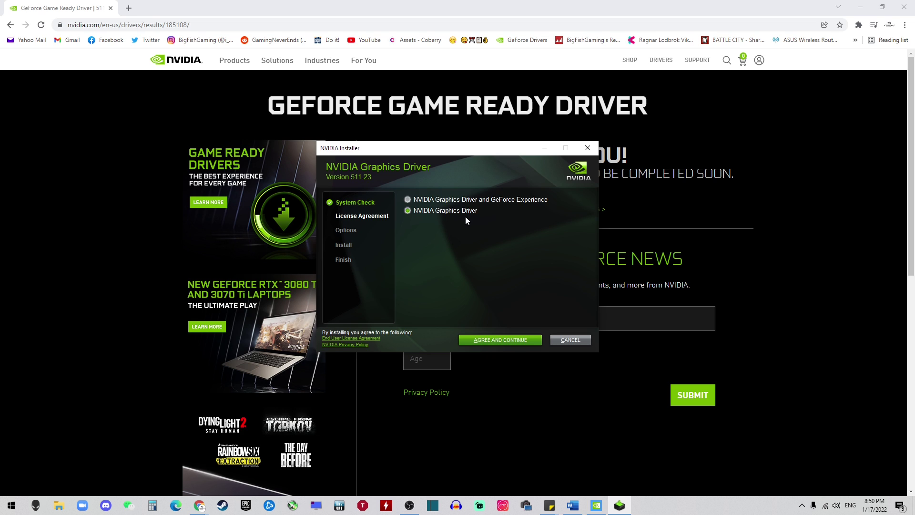
pyautogui.click(519, 342)
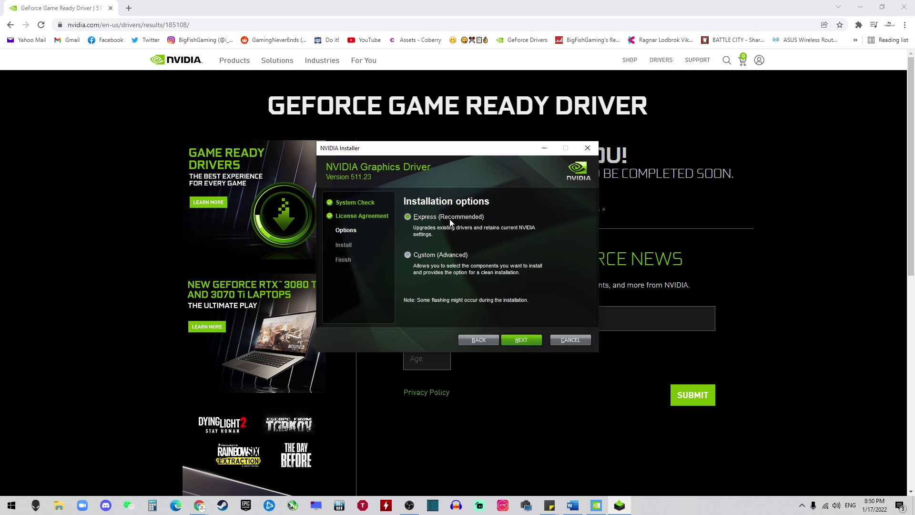
pyautogui.click(522, 340)
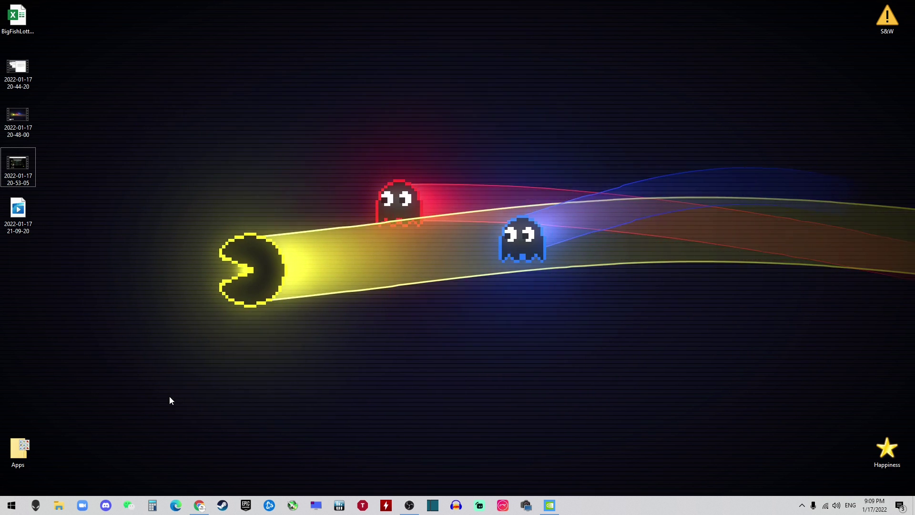
# Step: Reopen NVIDIA Control Panel from the desktop to confirm Game Ready Driver 511.23
pyautogui.click(12, 505)
pyautogui.click(12, 478)
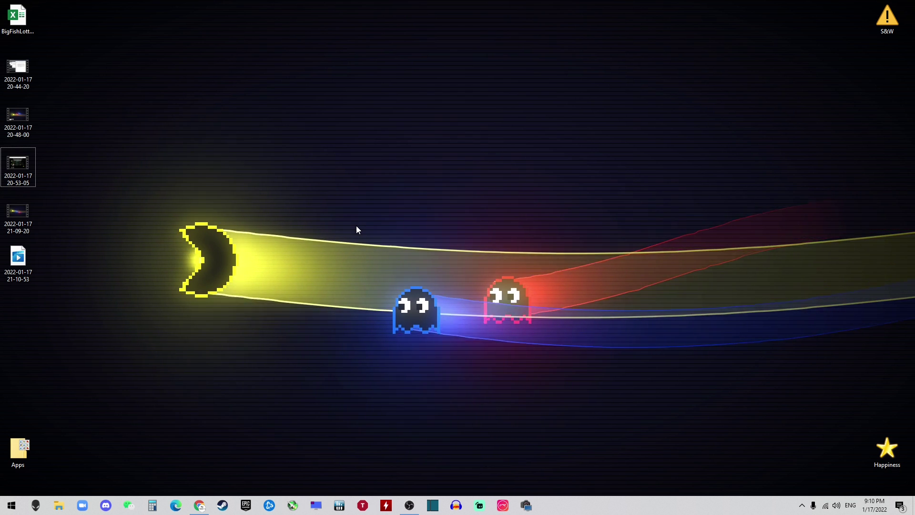
pyautogui.rightClick(356, 227)
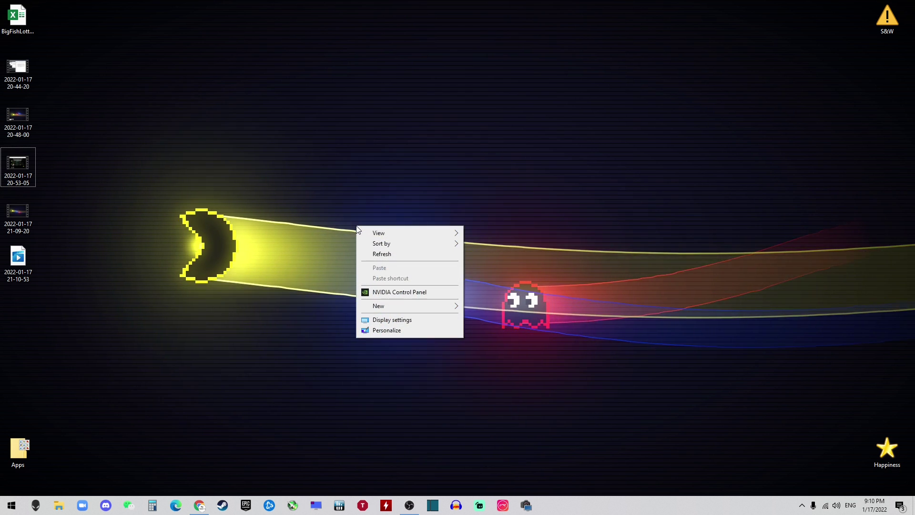
pyautogui.click(392, 295)
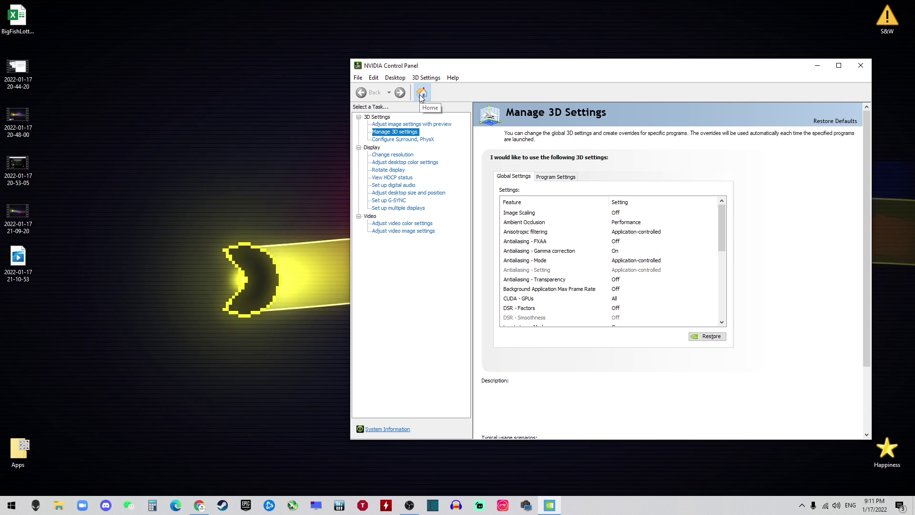
# Step: On Adjust Image Settings with Preview, try the Performance slider, then choose advanced 3D image settings
pyautogui.click(421, 92)
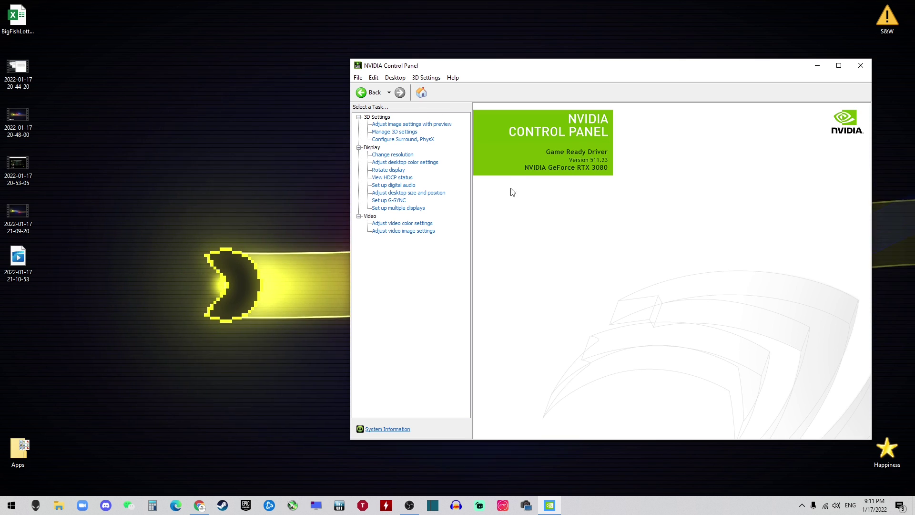
pyautogui.click(410, 126)
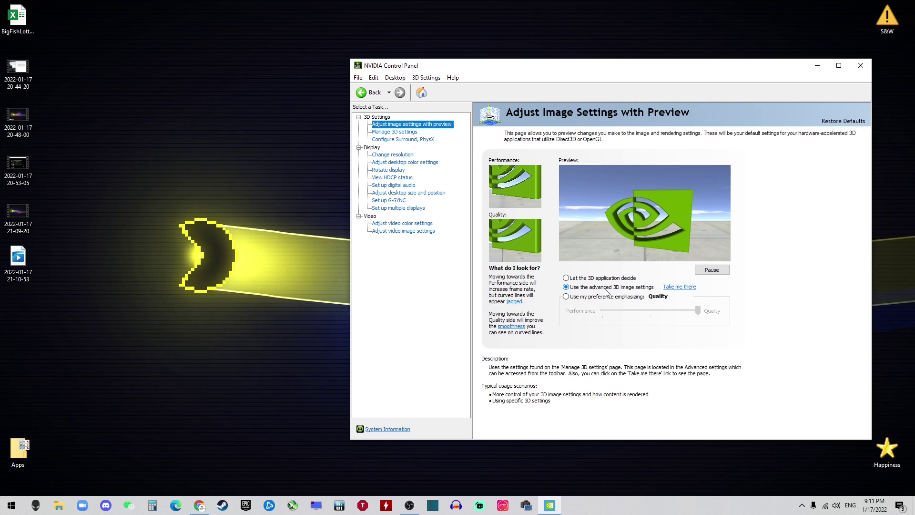
pyautogui.click(587, 297)
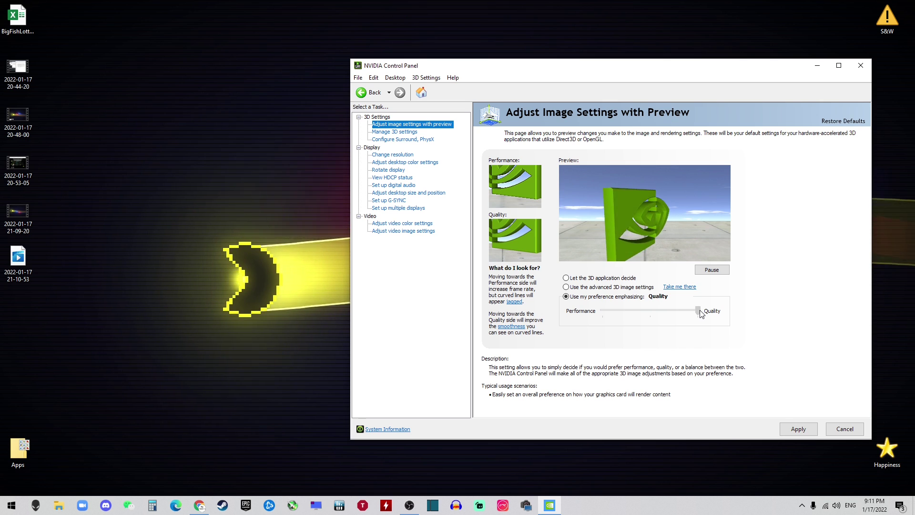
pyautogui.moveTo(698, 311); pyautogui.dragTo(597, 313)
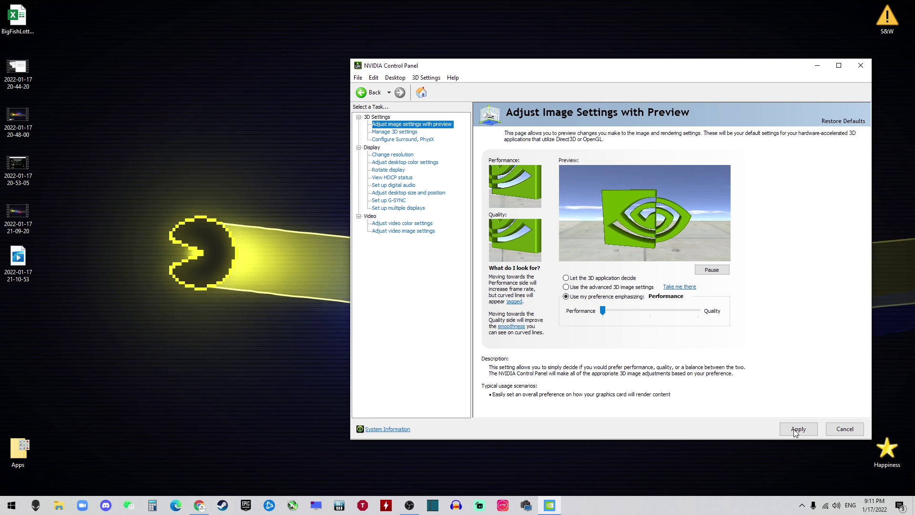
pyautogui.click(566, 287)
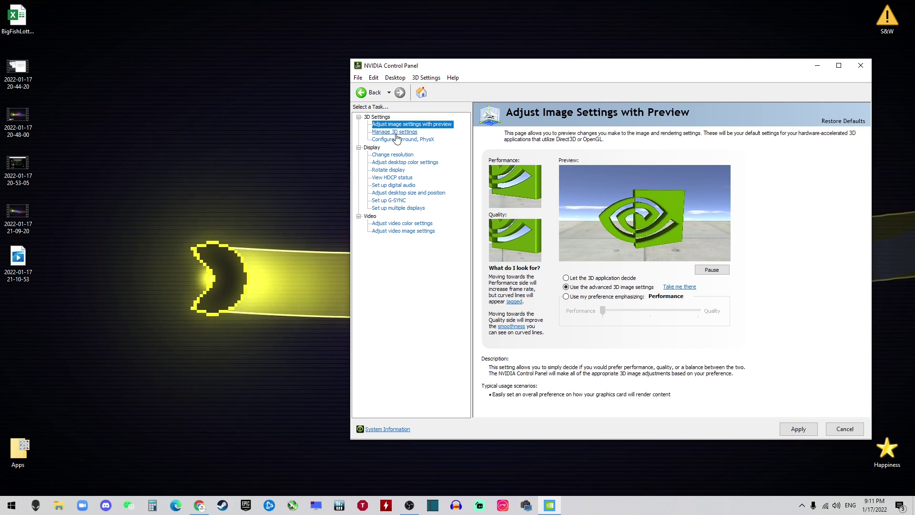
# Step: Review Manage 3D Settings globals: Low Latency Mode On, power management at Prefer maximum performance
pyautogui.click(395, 133)
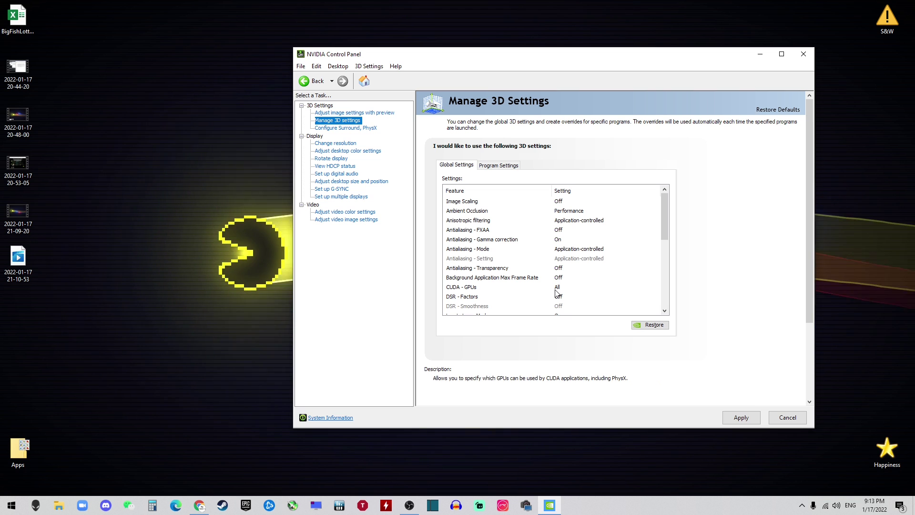
pyautogui.scroll(-2, 561, 293)
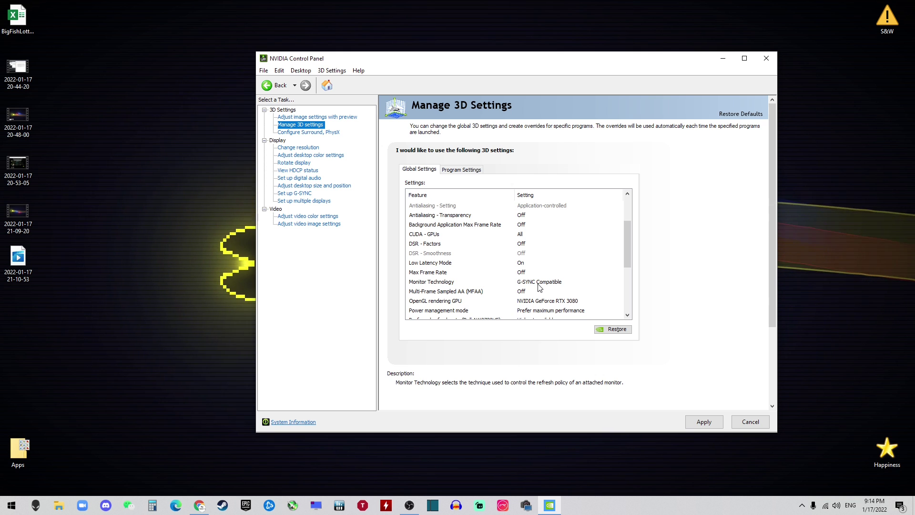
# Step: Keep Monitor Technology at G-SYNC Compatible, apply the global 3D settings, then view Surround, PhysX
pyautogui.click(559, 283)
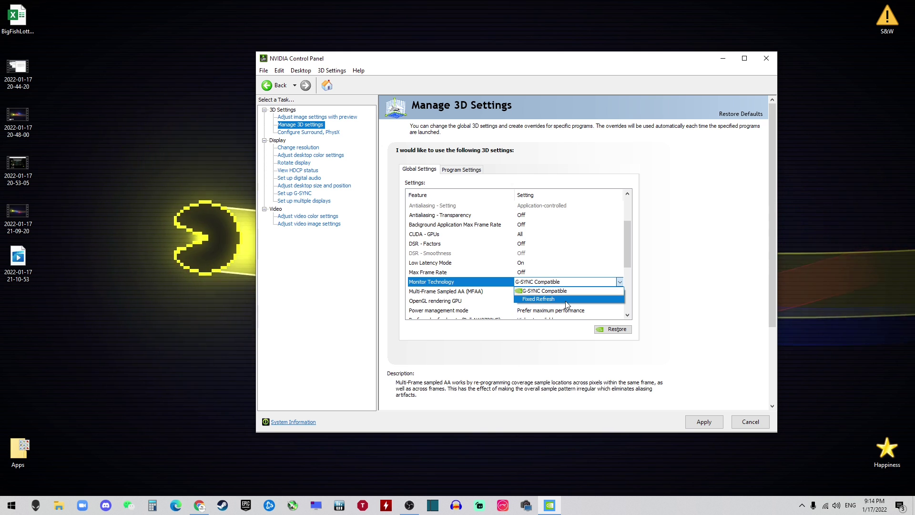
pyautogui.scroll(-2, 436, 244)
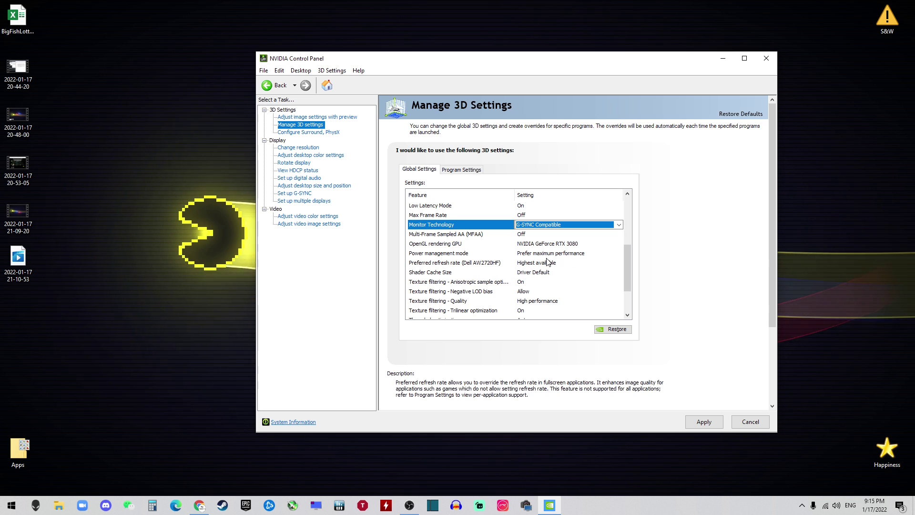
pyautogui.scroll(-2, 453, 231)
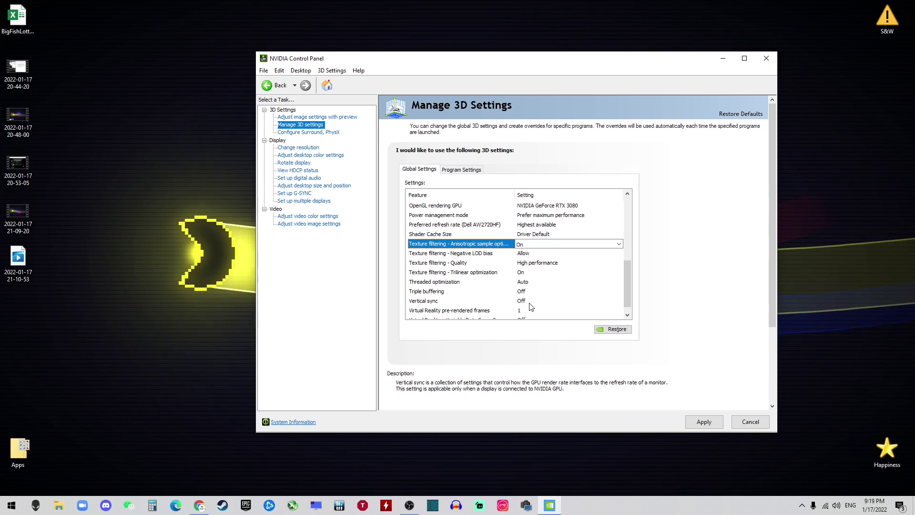
pyautogui.scroll(-1, 614, 307)
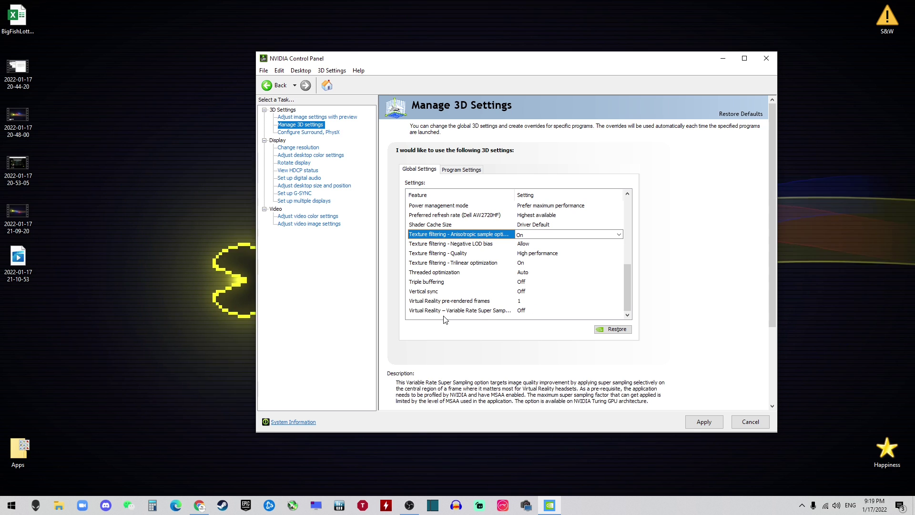
pyautogui.click(705, 422)
pyautogui.click(309, 132)
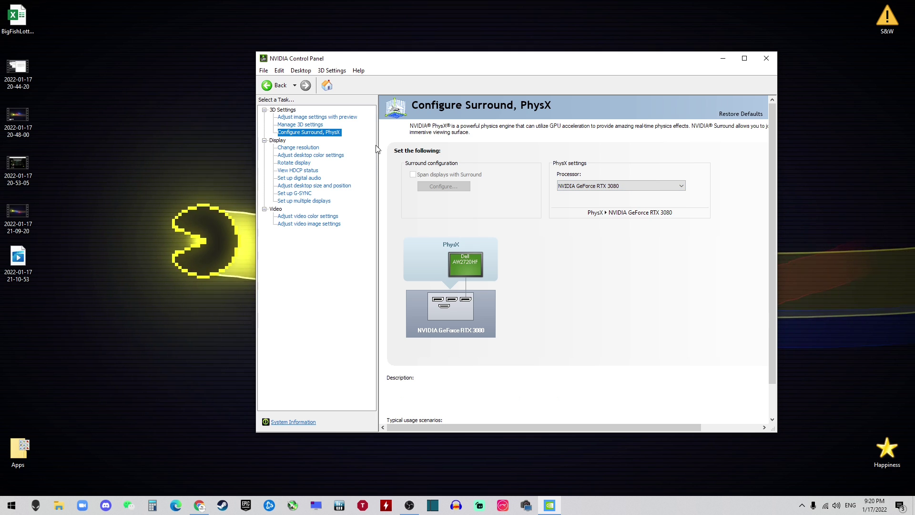
# Step: Choose 1920 × 1080 under PC and keep the refresh rate at 240Hz
pyautogui.click(297, 148)
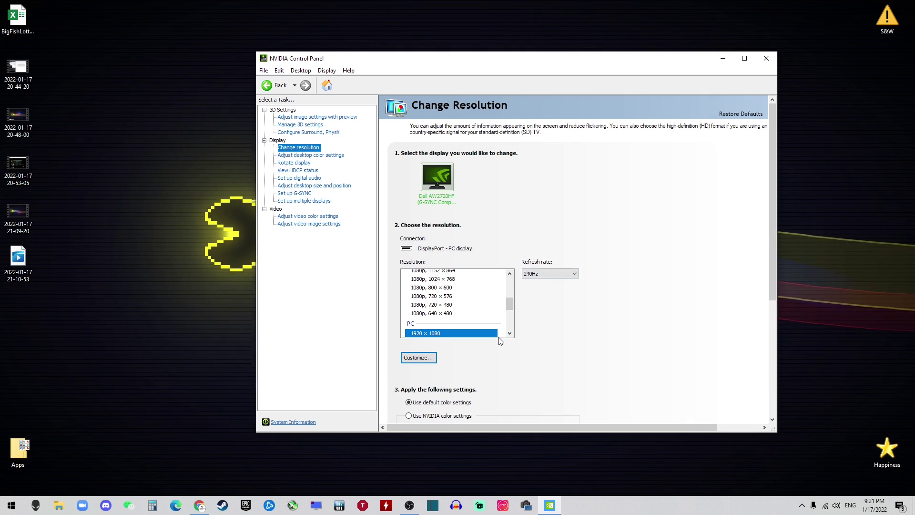
pyautogui.click(456, 333)
pyautogui.click(560, 279)
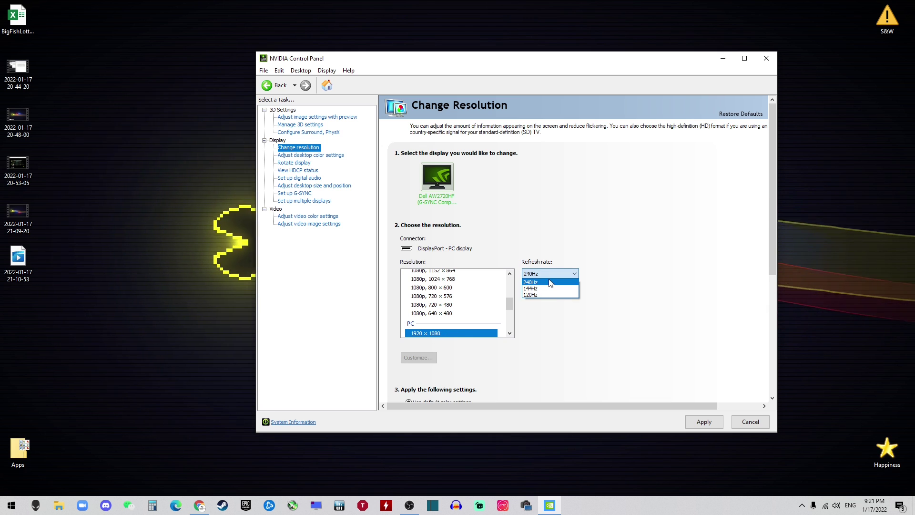
pyautogui.click(549, 281)
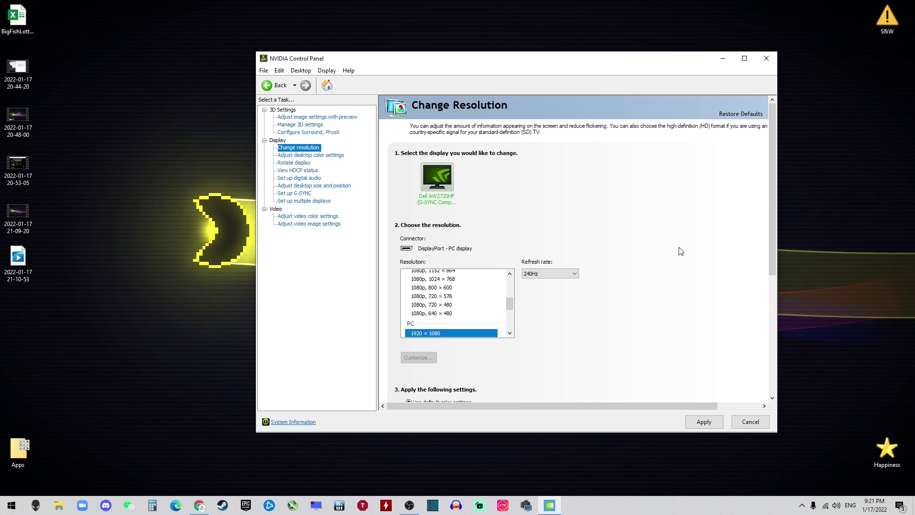
# Step: Check the desktop colour sliders, then view Set up G-SYNC with G-SYNC Compatible for full screen
pyautogui.click(322, 158)
pyautogui.scroll(-1, 552, 238)
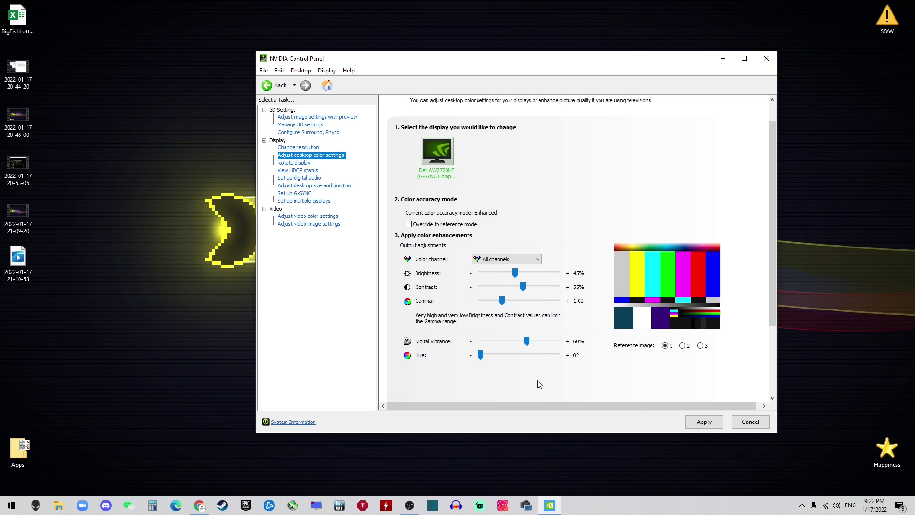
pyautogui.press('Down')
pyautogui.press('Down')
pyautogui.press('Down')
pyautogui.press('Down')
pyautogui.press('Down')
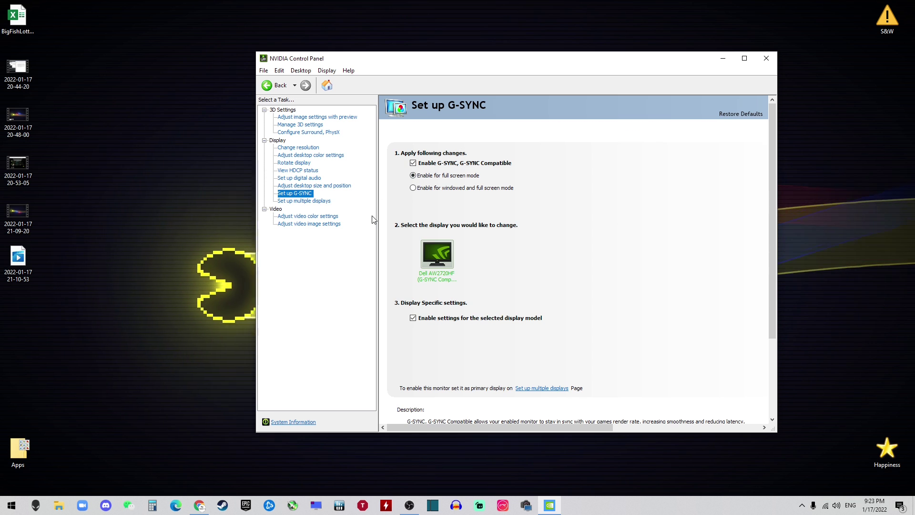
# Step: On Adjust Video Color Settings, keep the Advanced dynamic range at Full (0-255)
pyautogui.click(314, 217)
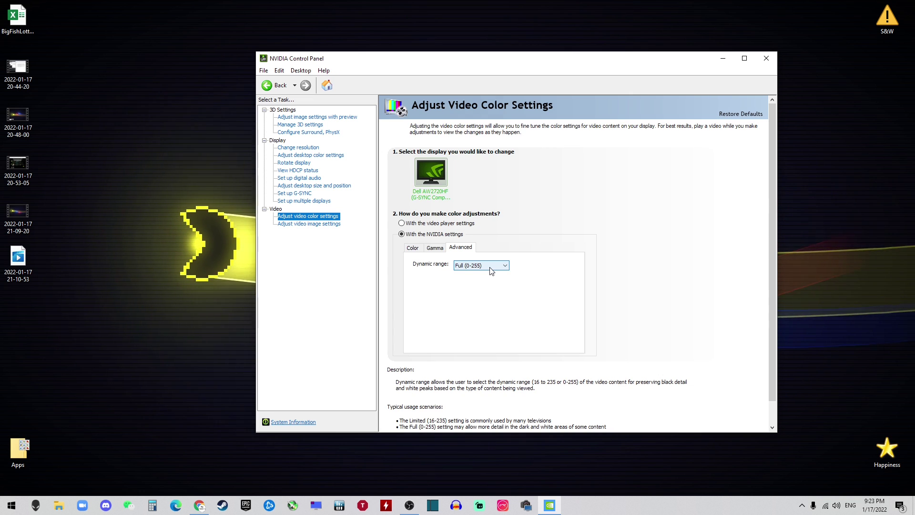
pyautogui.click(492, 271)
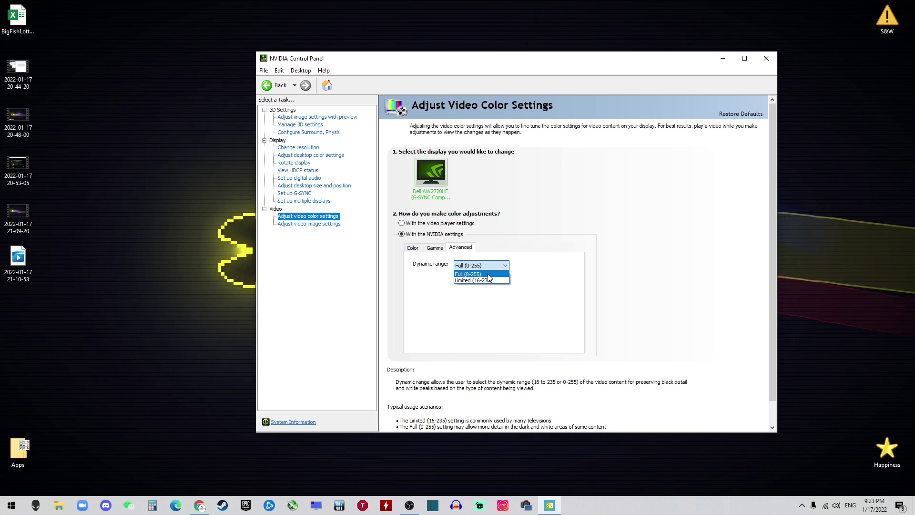
pyautogui.click(489, 275)
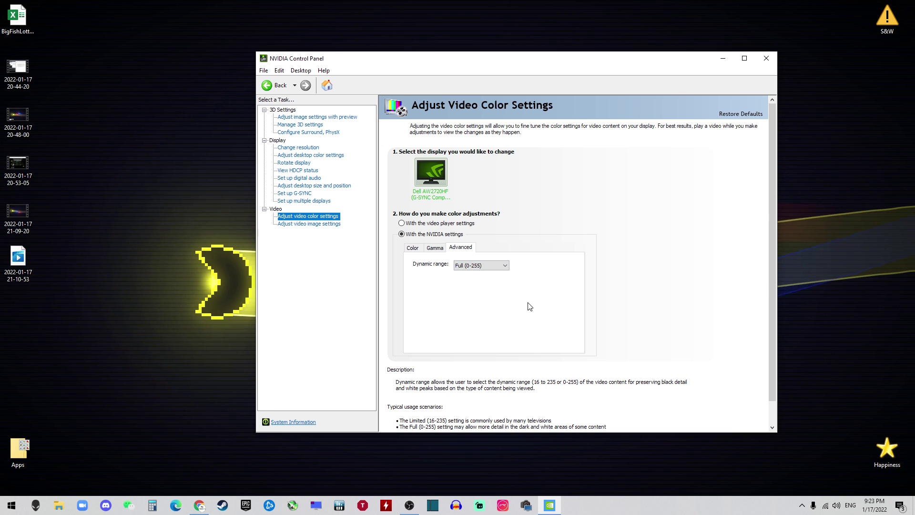
pyautogui.scroll(-1, 530, 307)
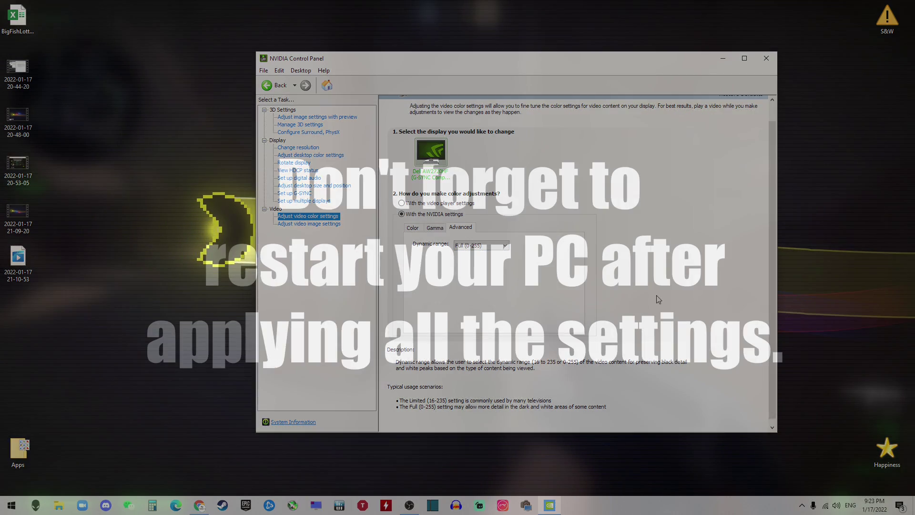